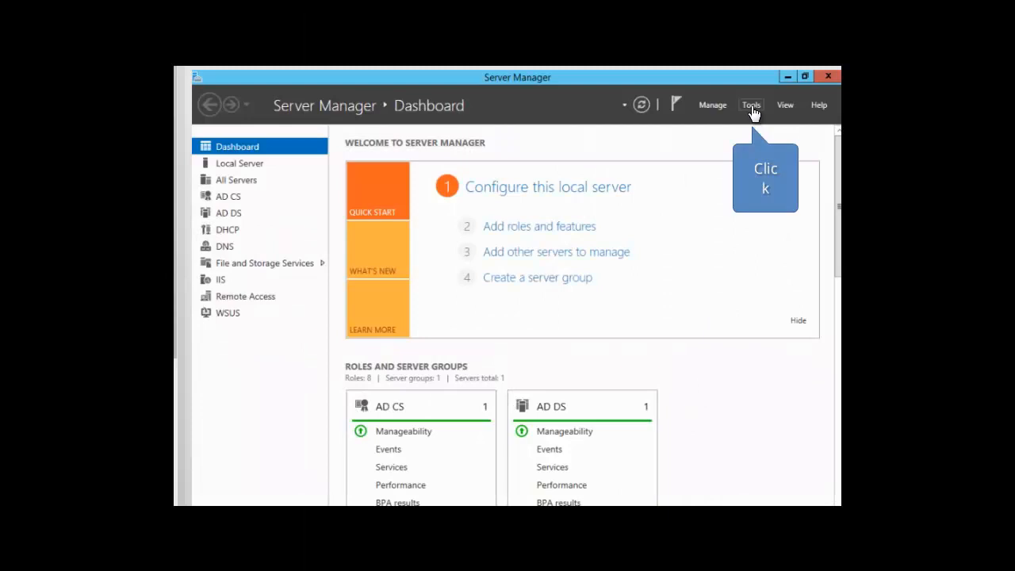
# Open the Routing and Remote Access console and display the IPv4 General interface list of the local server.
pyautogui.click(751, 105)
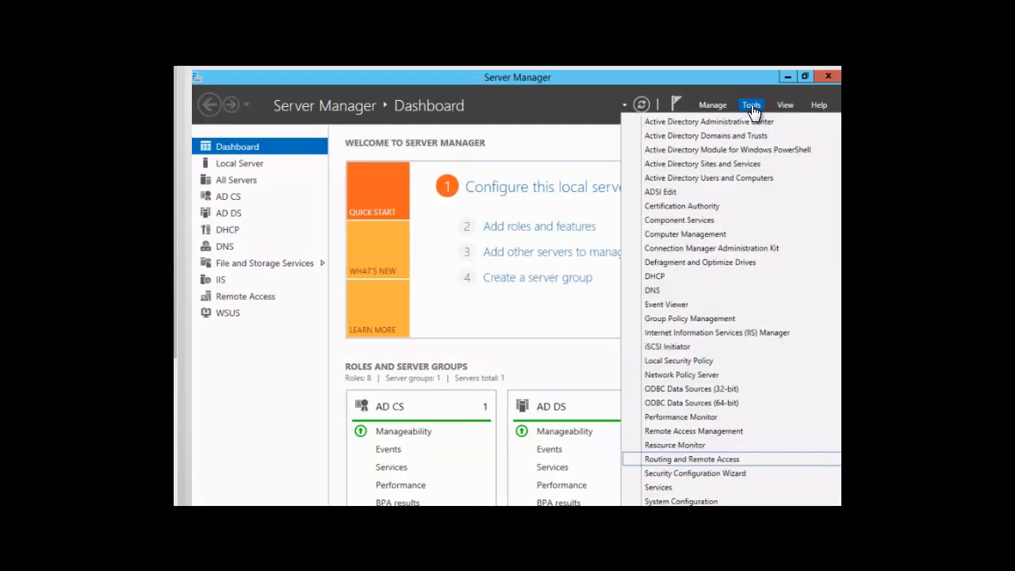
pyautogui.click(687, 459)
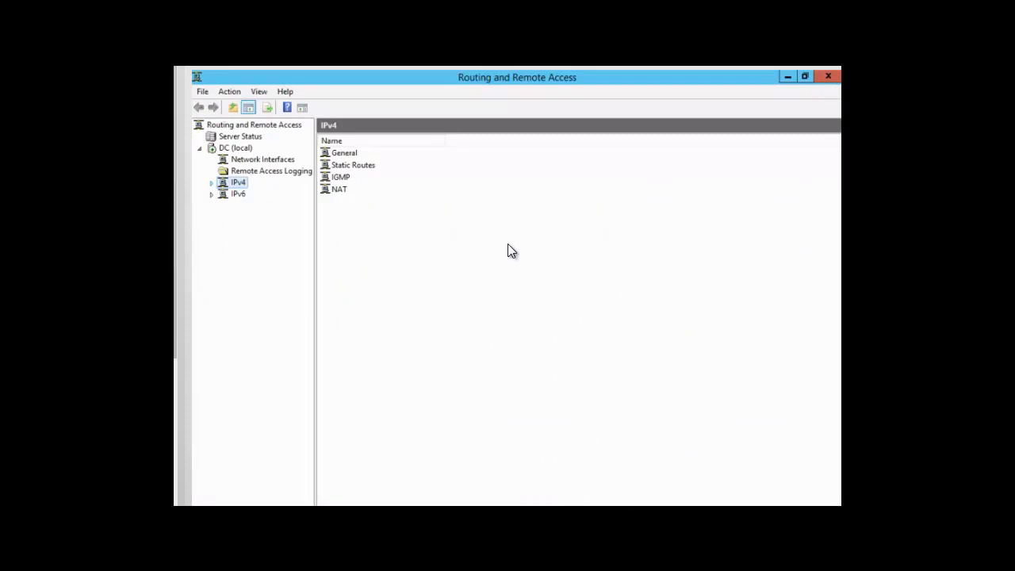
pyautogui.click(212, 185)
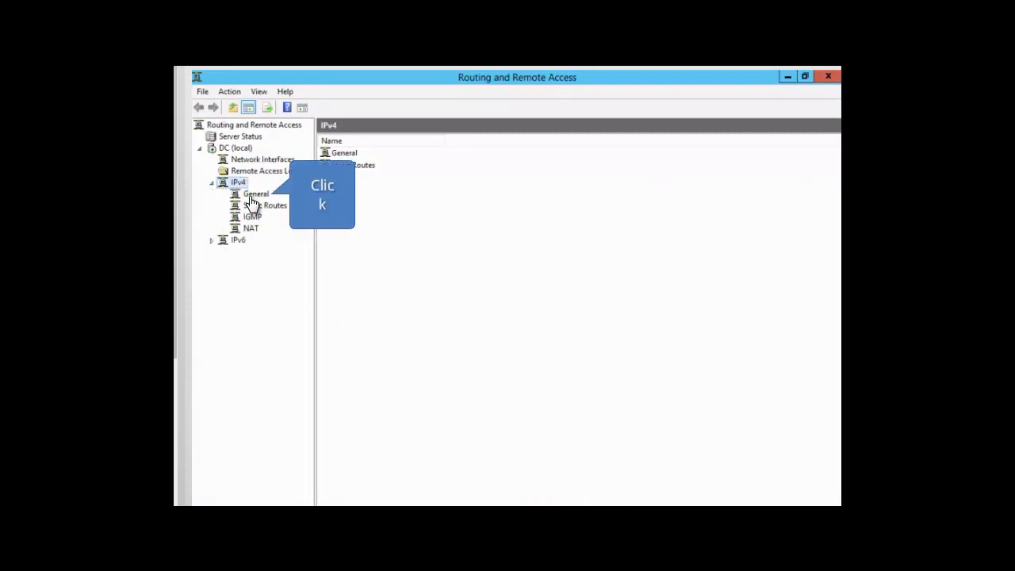
pyautogui.click(253, 199)
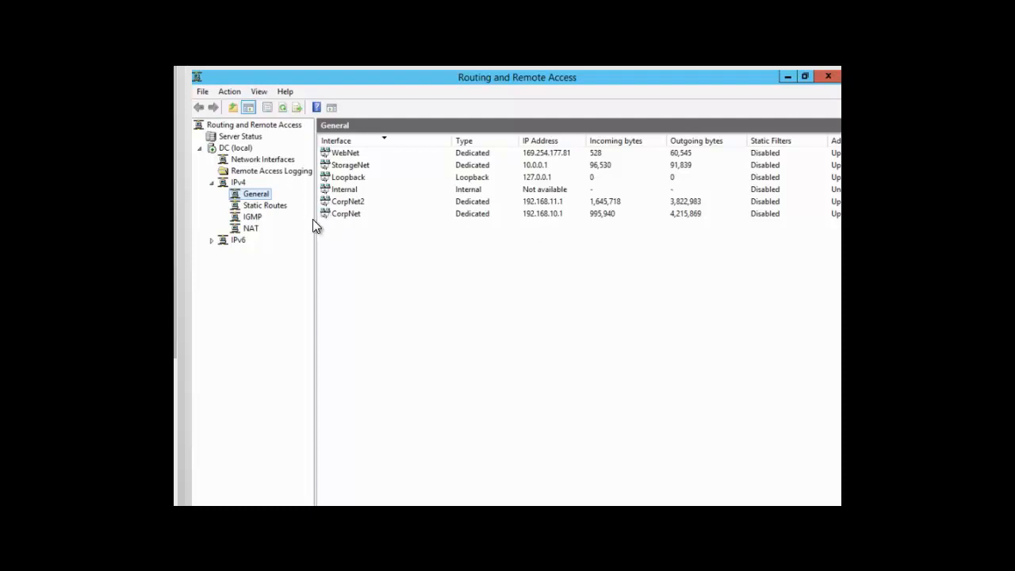
# View the server's IP routing table from the CorpNet2 interface and close it.
pyautogui.click(353, 221)
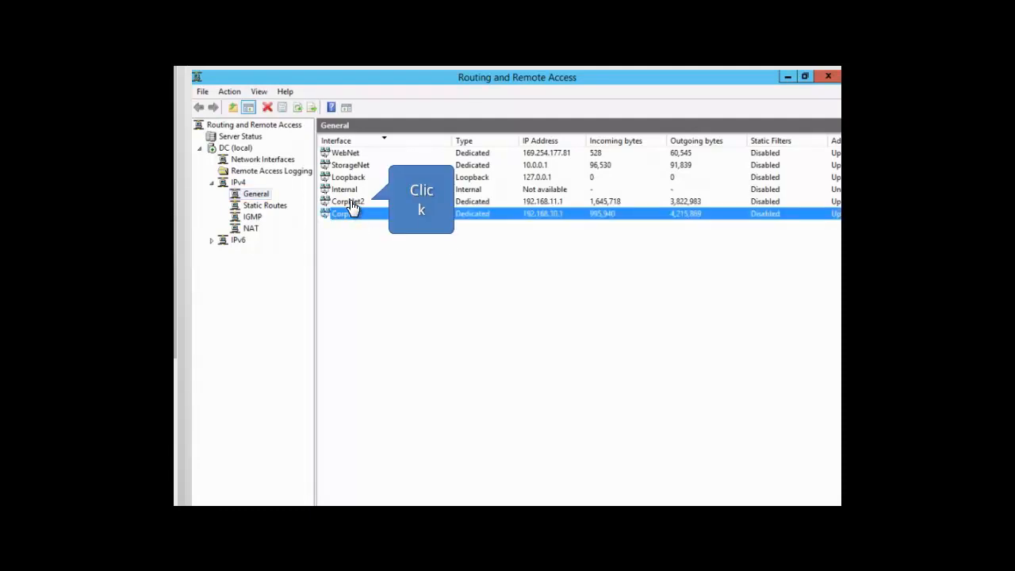
pyautogui.click(352, 203)
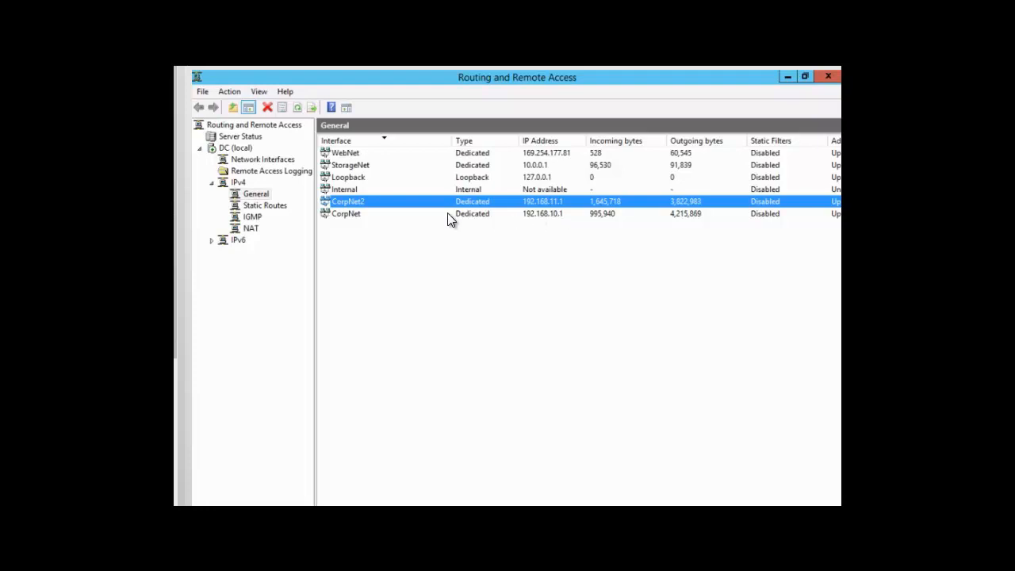
pyautogui.rightClick(347, 218)
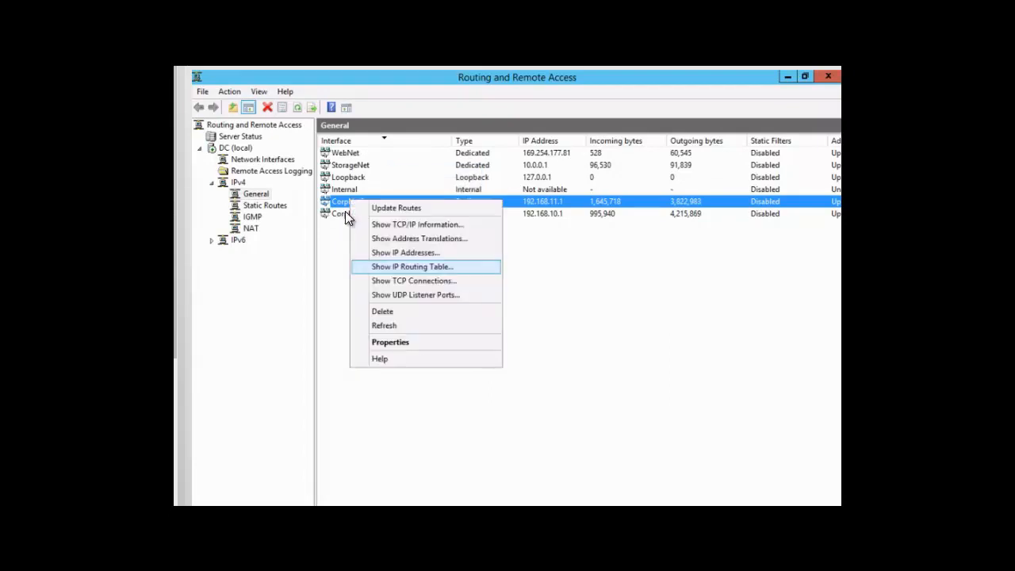
pyautogui.click(417, 272)
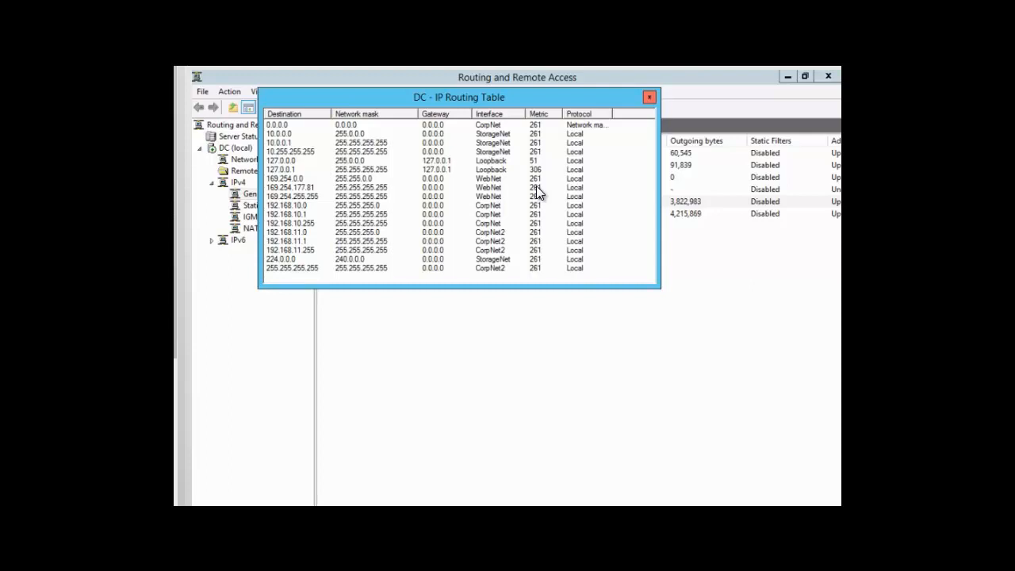
pyautogui.click(649, 100)
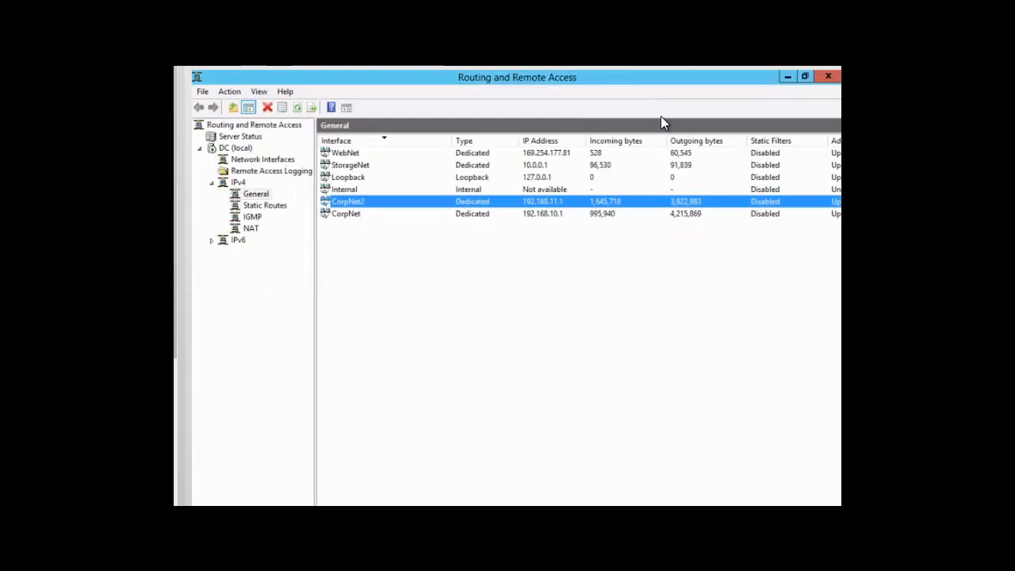
# Enable router discovery advertisements in the properties of the CorpNet2 interface.
pyautogui.rightClick(355, 223)
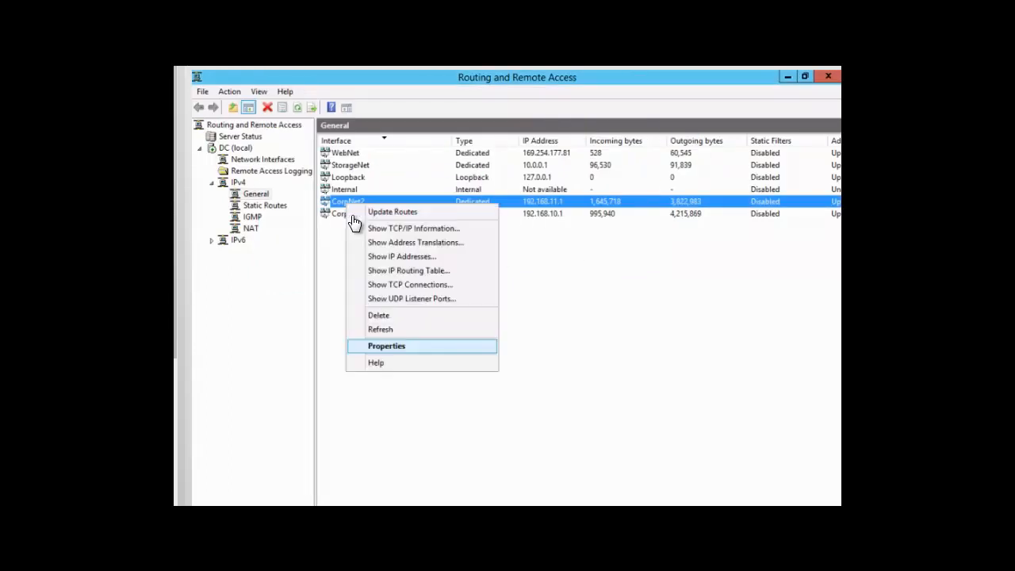
pyautogui.click(376, 347)
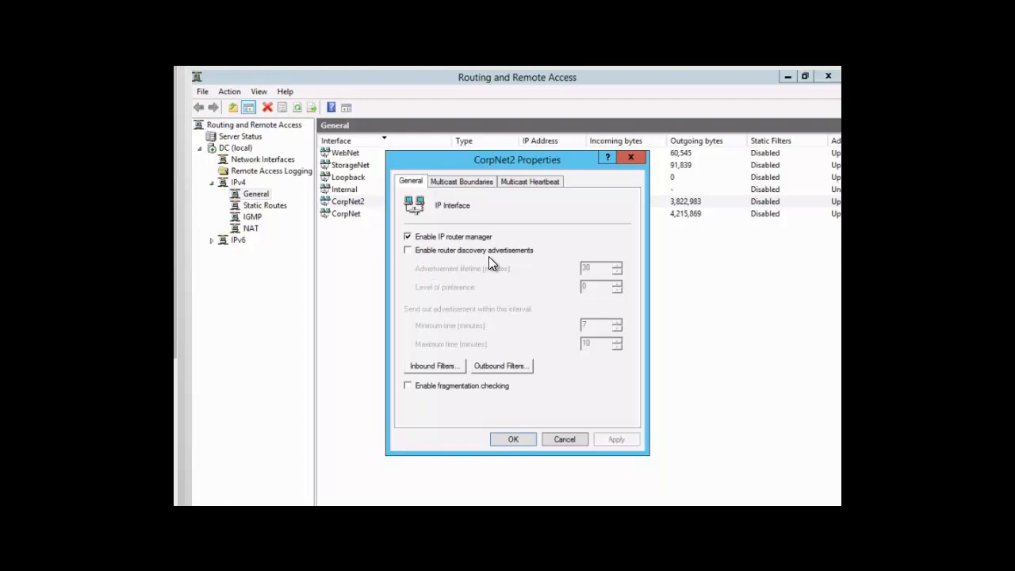
pyautogui.click(409, 251)
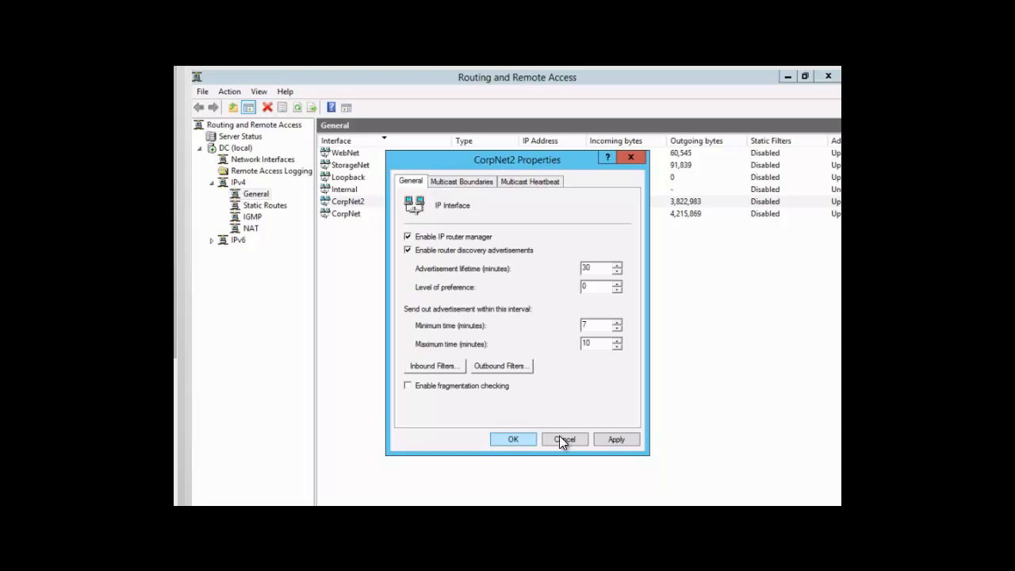
pyautogui.click(513, 441)
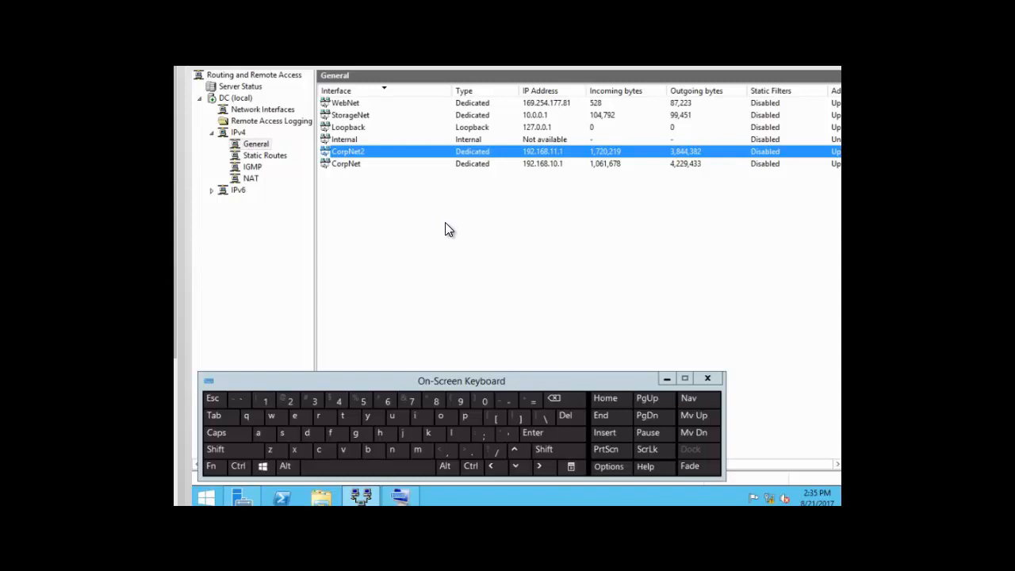
# Start a new IPv4 static route on the CorpNet interface with destination 192.168.1.0, using the on-screen keyboard.
pyautogui.rightClick(272, 158)
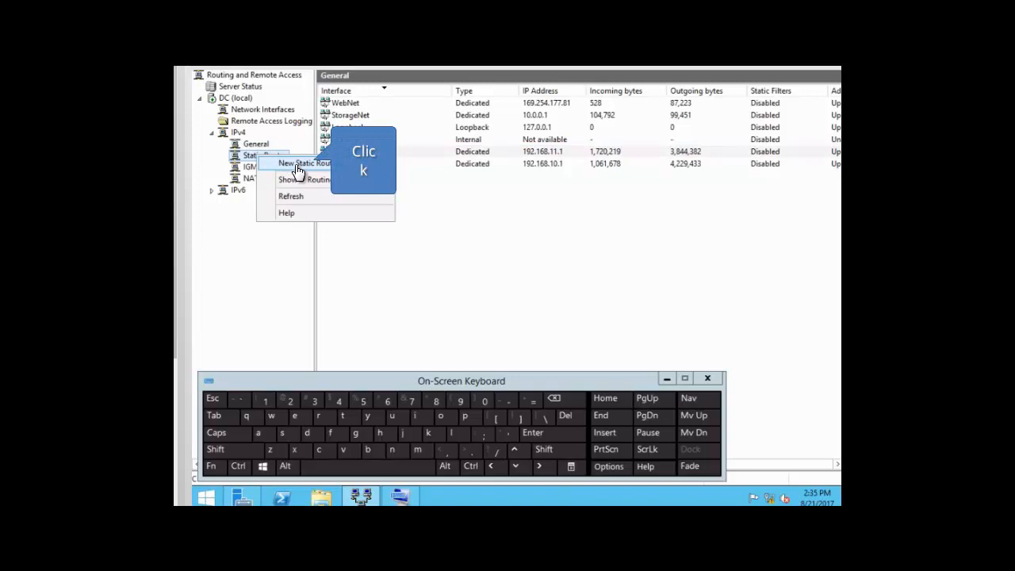
pyautogui.click(298, 172)
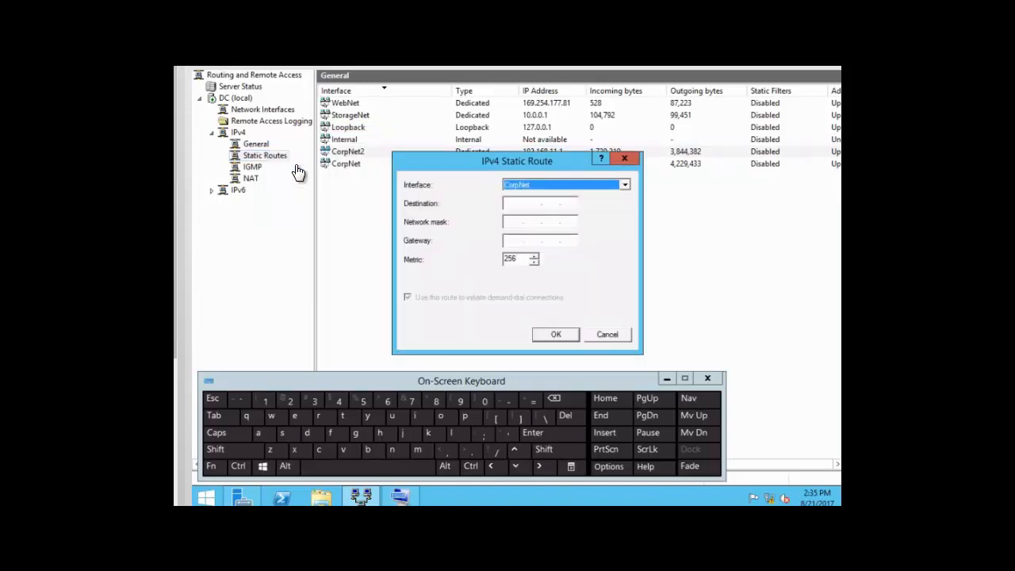
pyautogui.click(512, 204)
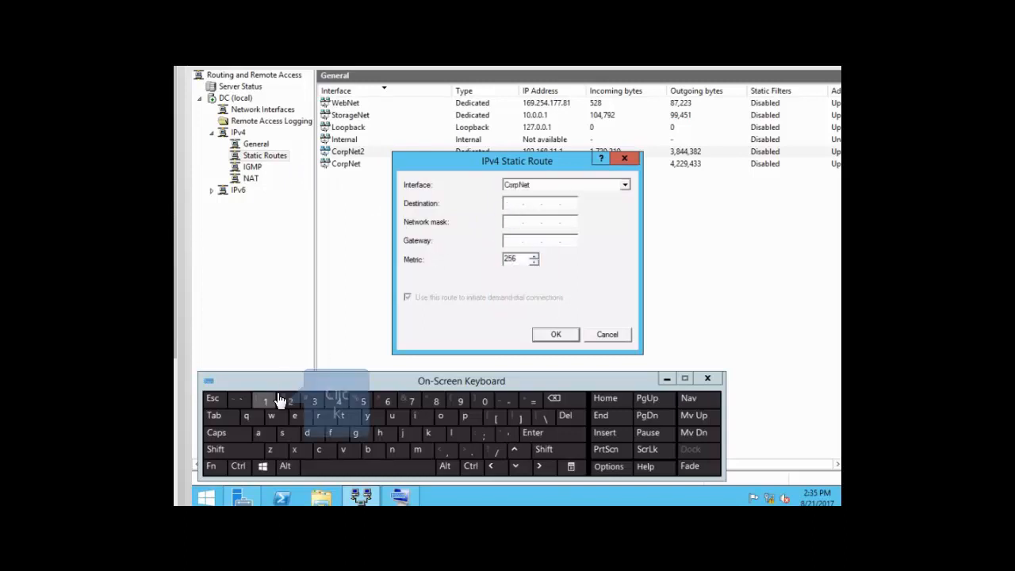
pyautogui.click(268, 402)
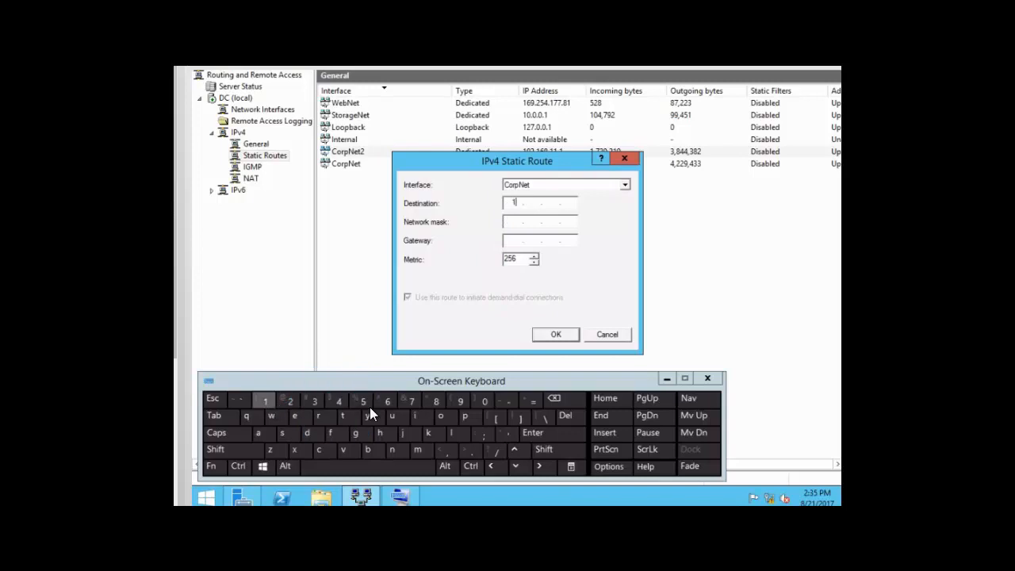
pyautogui.click(461, 403)
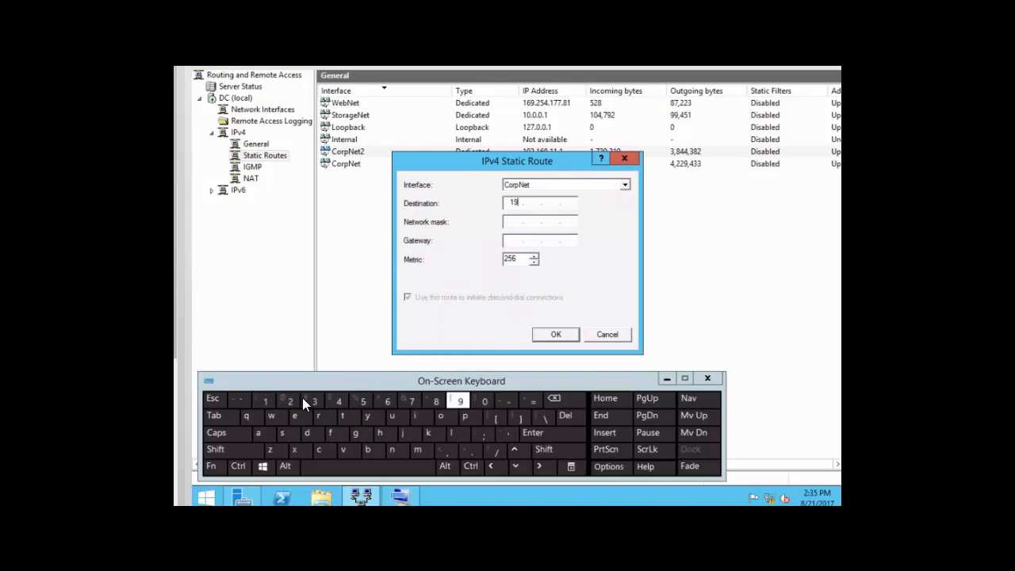
pyautogui.click(287, 402)
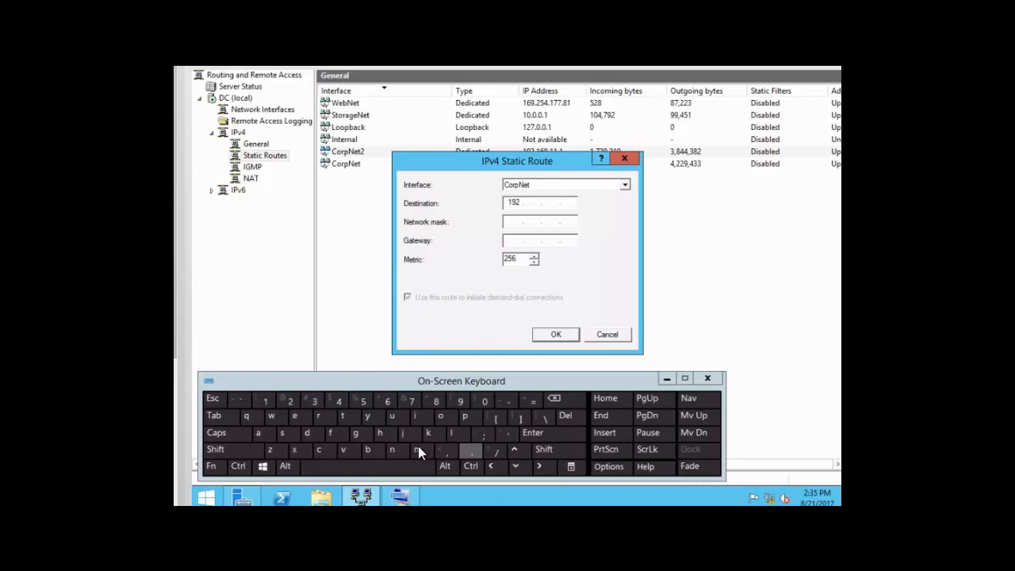
pyautogui.click(472, 450)
pyautogui.click(268, 402)
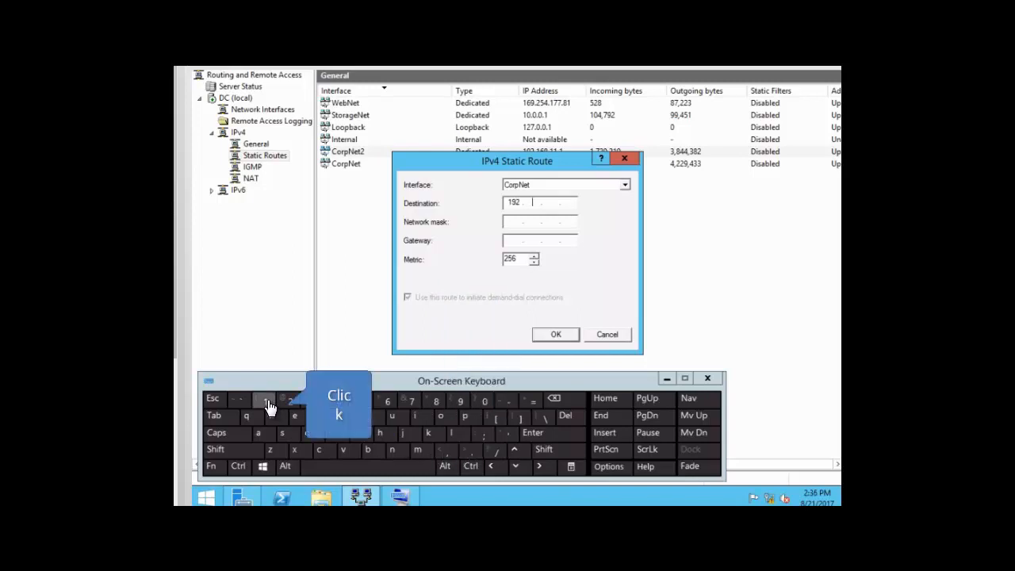
pyautogui.click(391, 406)
pyautogui.click(435, 405)
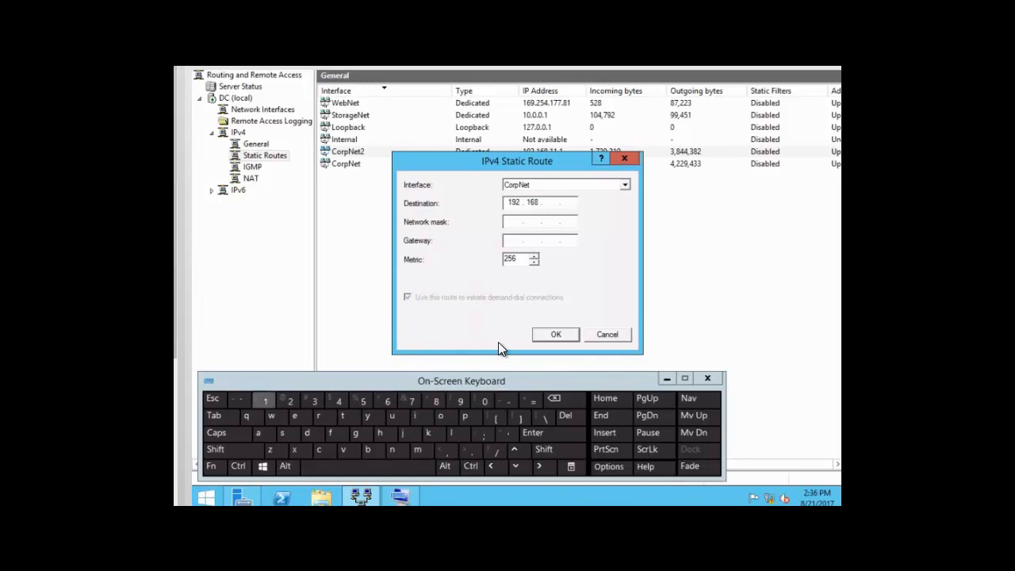
pyautogui.click(265, 405)
pyautogui.click(569, 203)
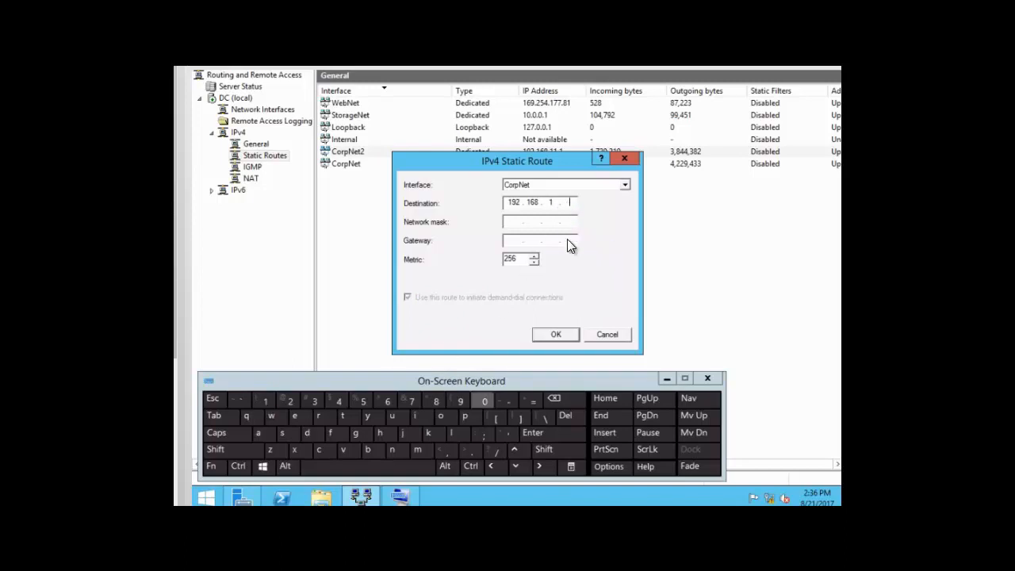
pyautogui.click(487, 401)
# Set the static route's network mask to 255.255.255.0.
pyautogui.click(514, 229)
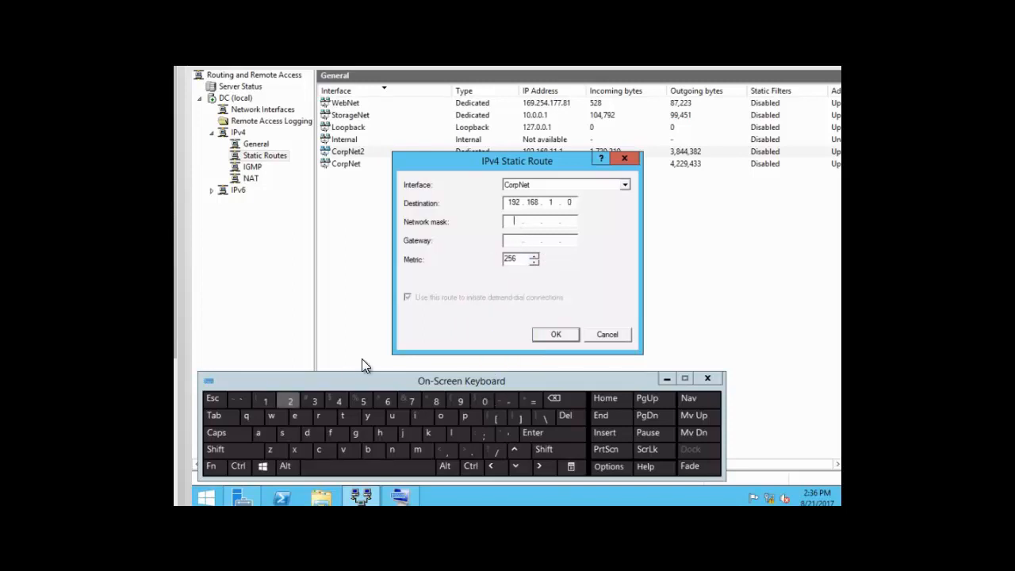
pyautogui.click(292, 405)
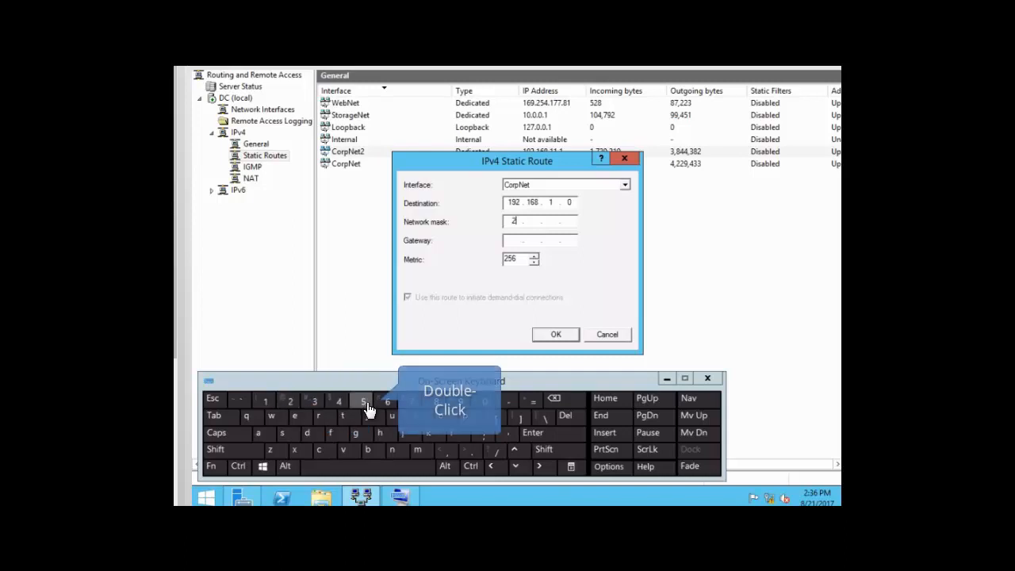
pyautogui.doubleClick(364, 403)
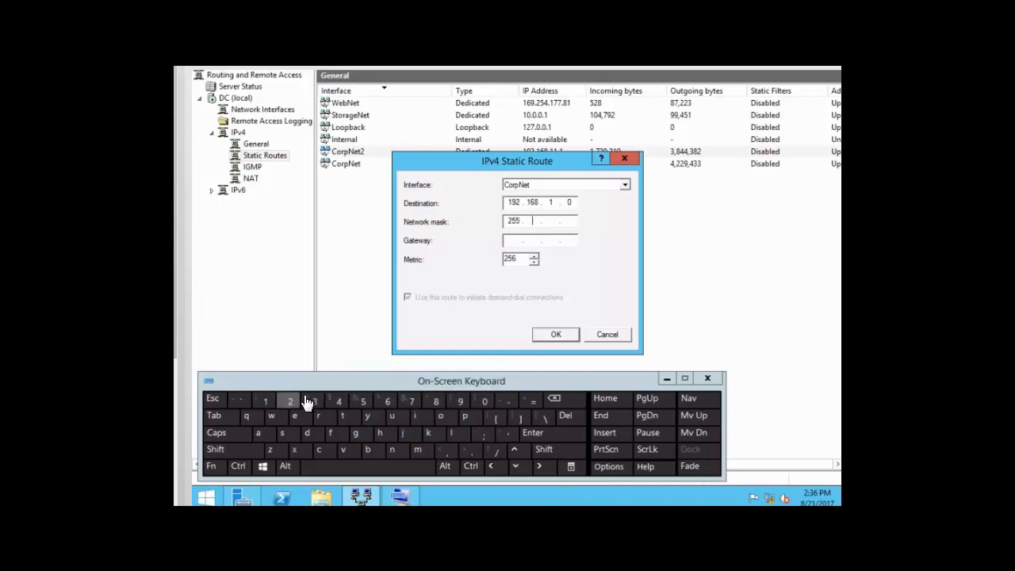
pyautogui.click(290, 402)
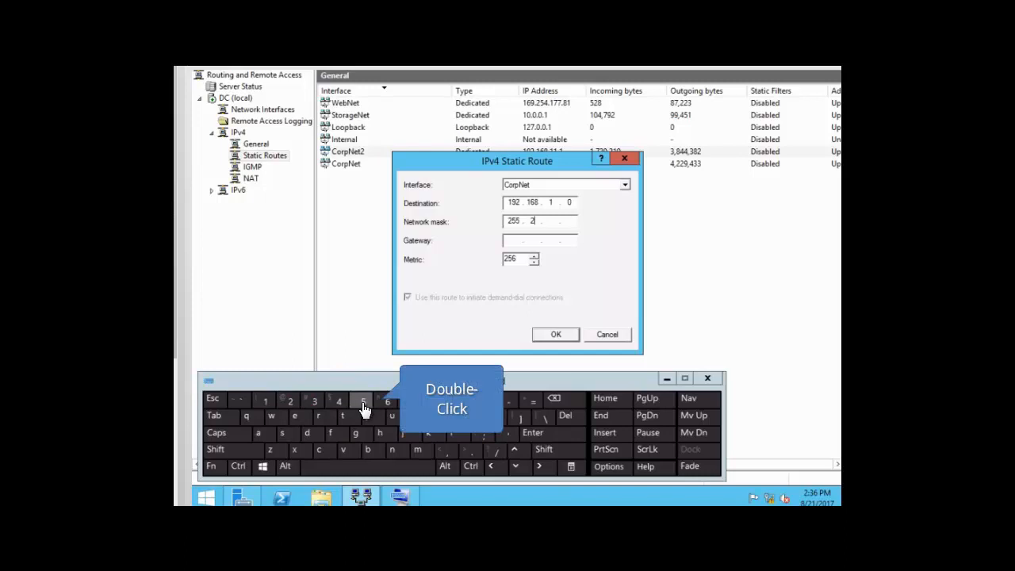
pyautogui.doubleClick(364, 405)
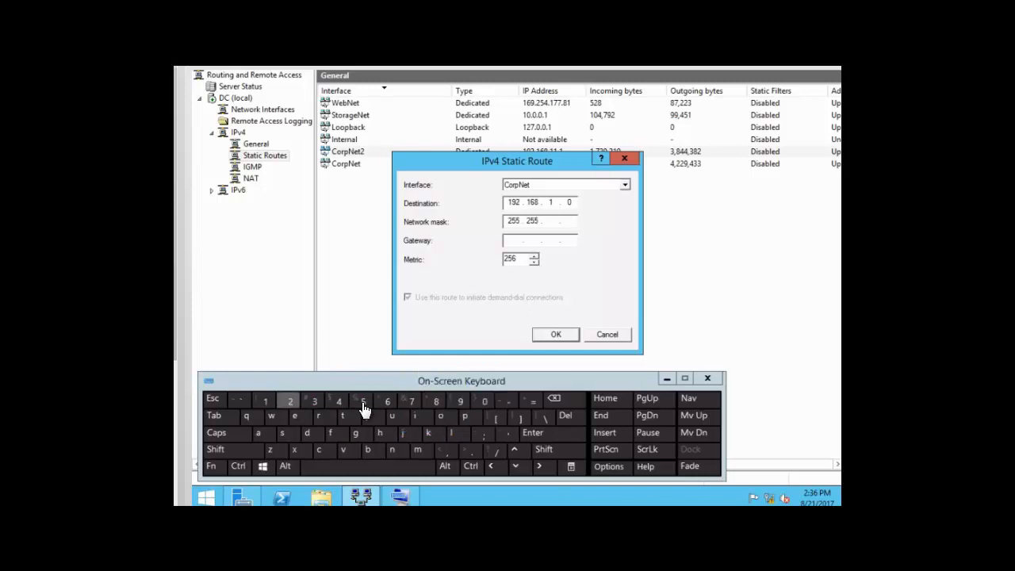
pyautogui.click(290, 402)
pyautogui.doubleClick(363, 403)
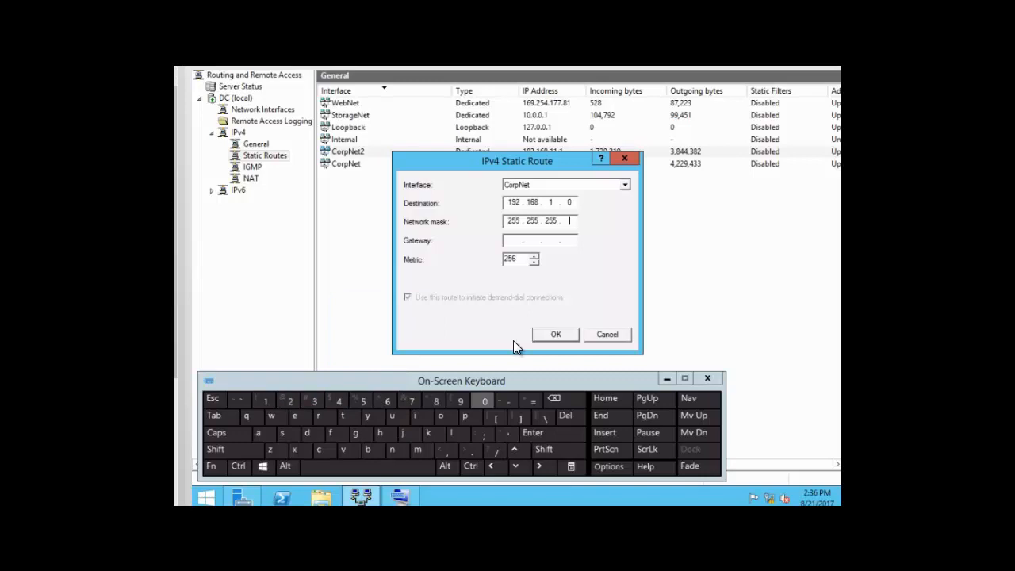
pyautogui.click(486, 402)
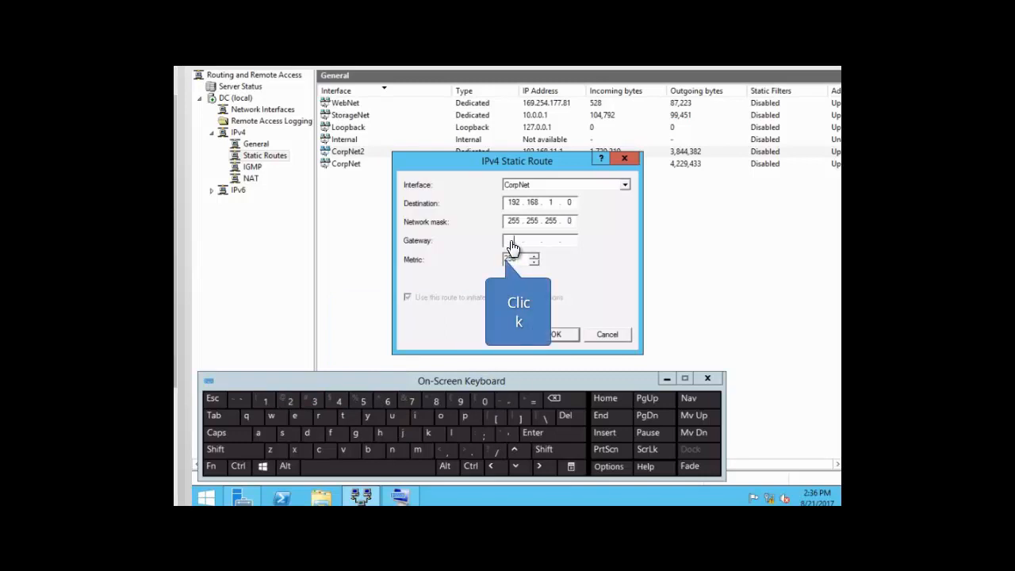
# Set the static route's gateway to 10.10.10.1 and create the route.
pyautogui.click(265, 403)
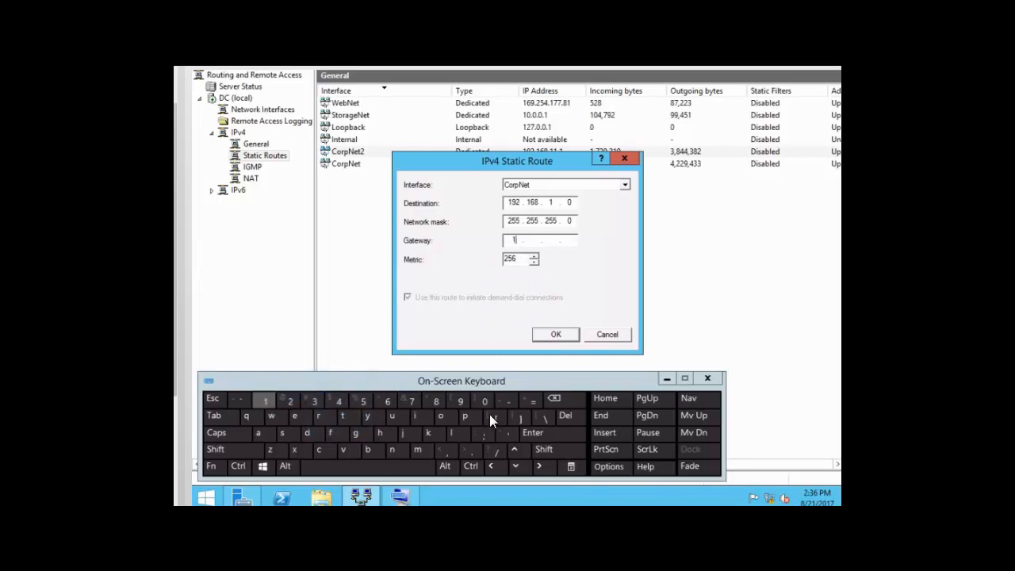
pyautogui.click(485, 402)
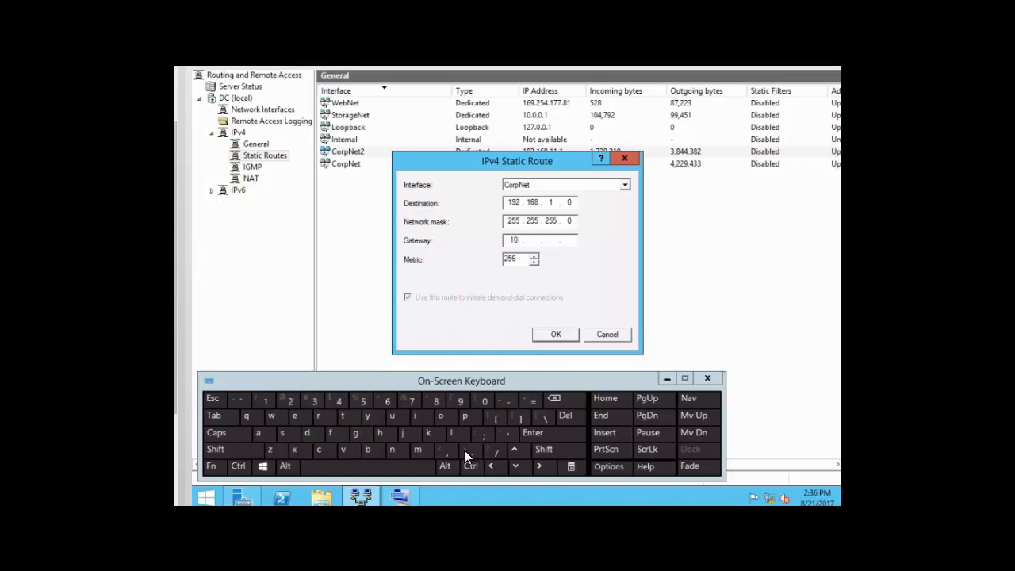
pyautogui.click(530, 244)
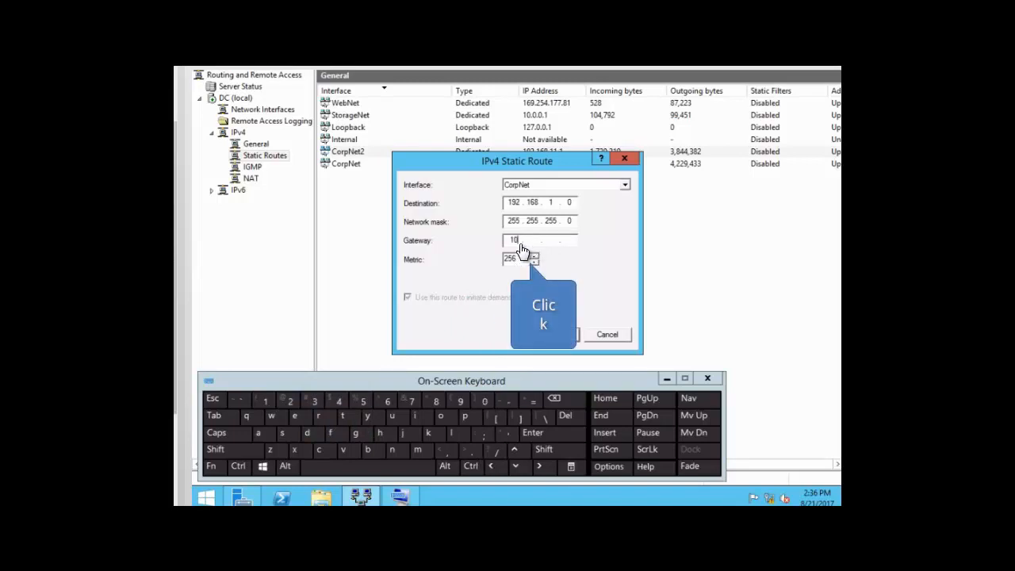
pyautogui.click(266, 402)
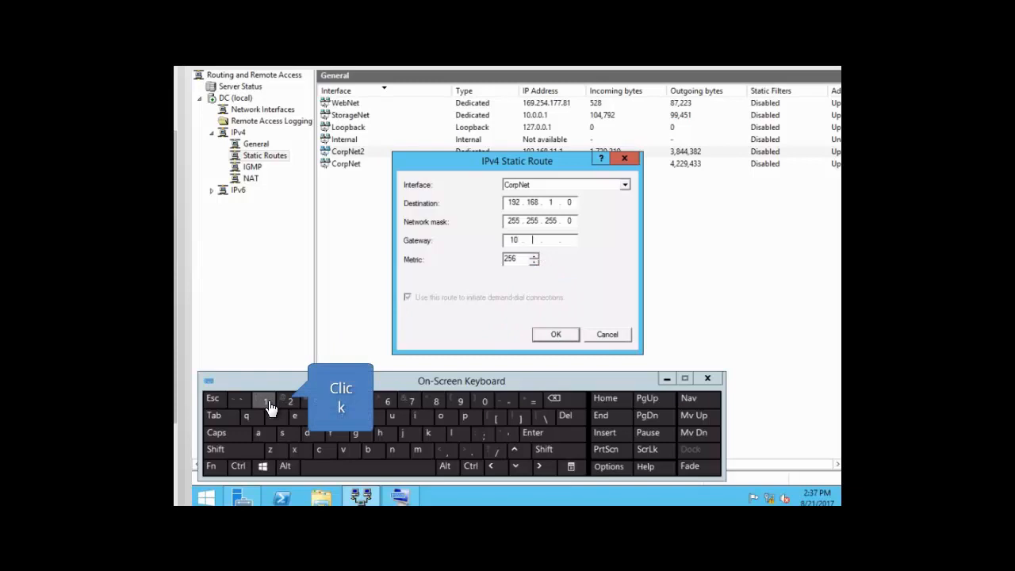
pyautogui.click(486, 403)
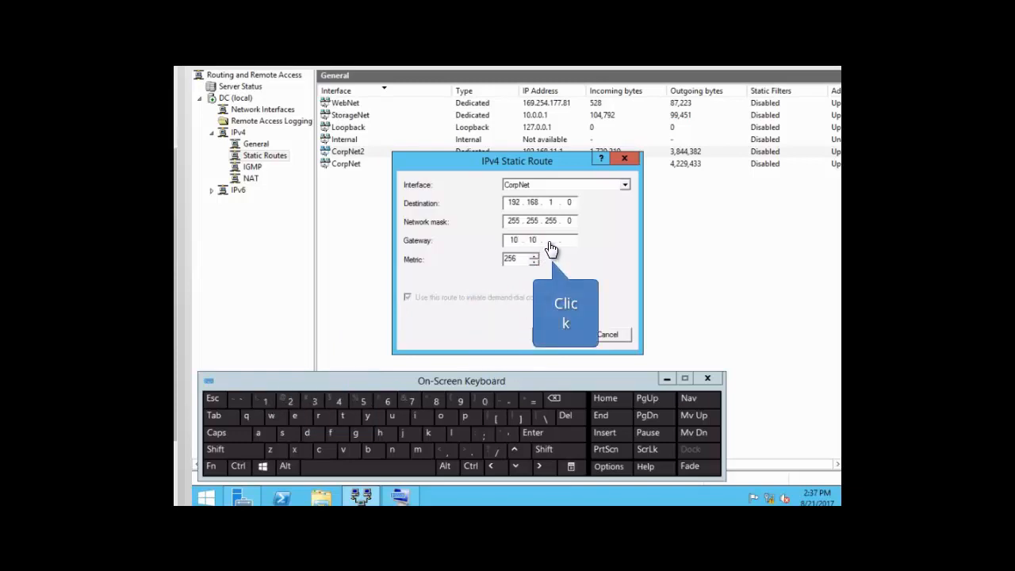
pyautogui.click(266, 402)
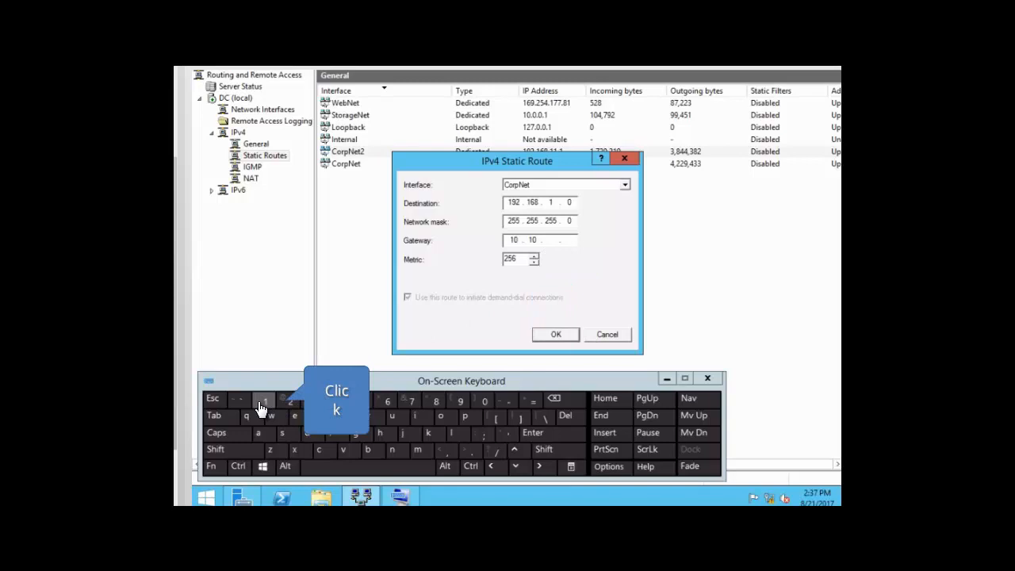
pyautogui.click(485, 403)
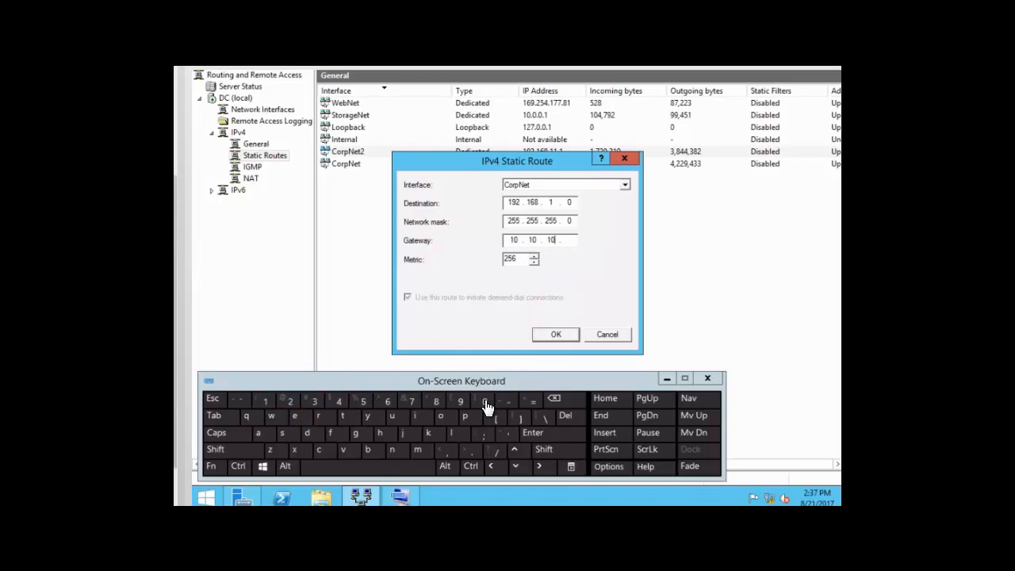
pyautogui.click(571, 242)
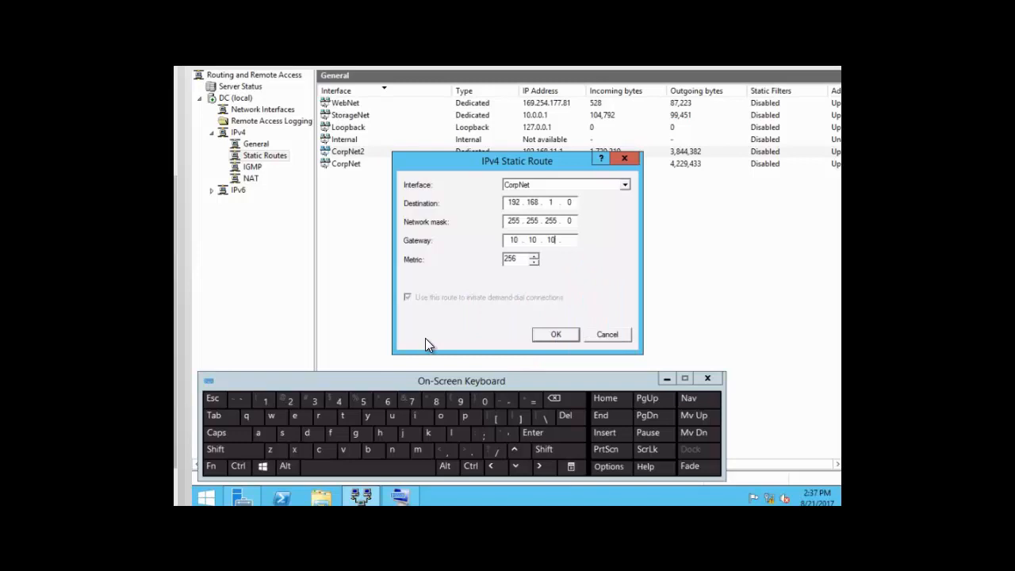
pyautogui.click(272, 407)
pyautogui.click(556, 334)
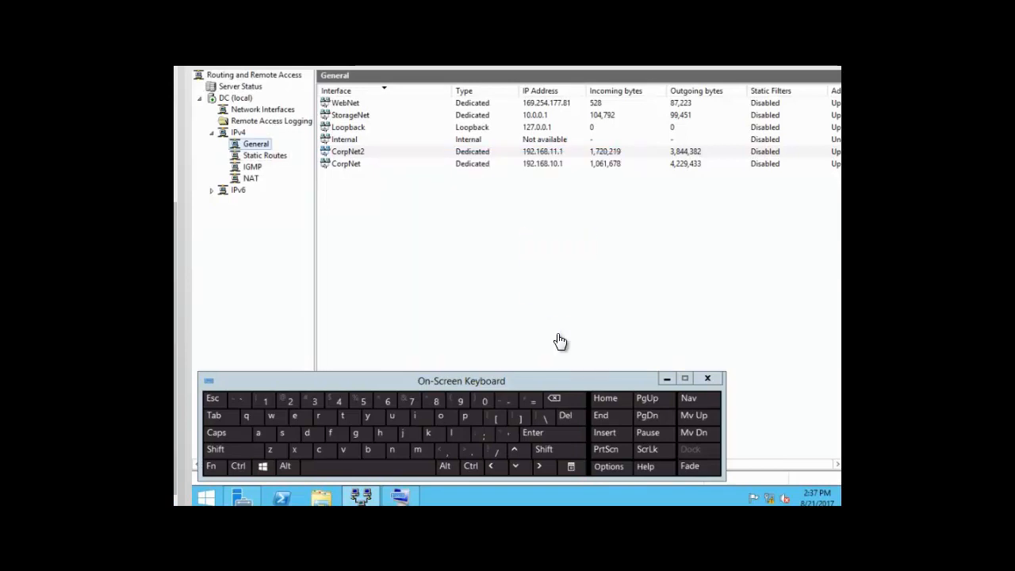
# Show the IP routing table from the CorpNet interface to check for the new static route.
pyautogui.rightClick(341, 172)
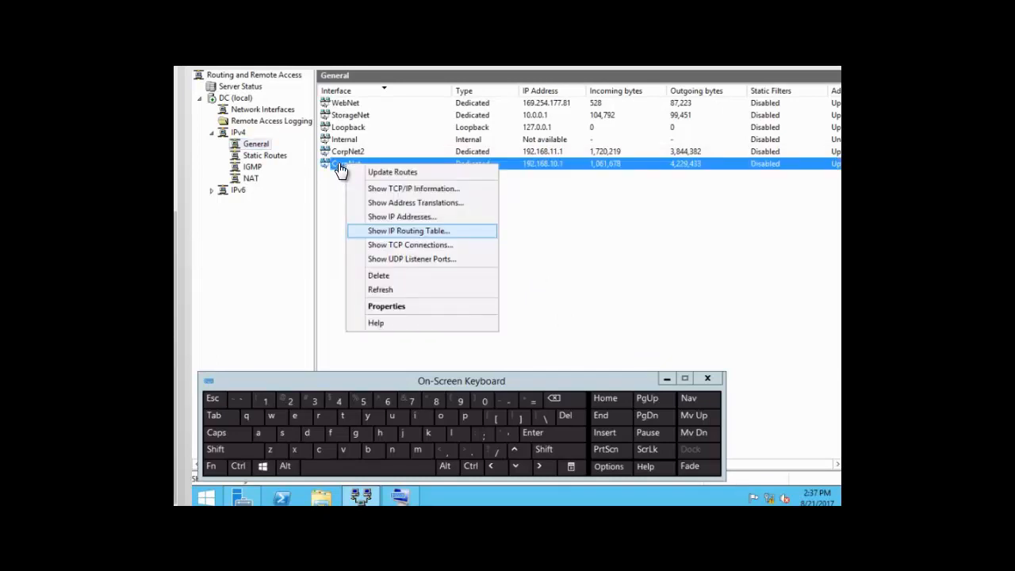
pyautogui.click(394, 231)
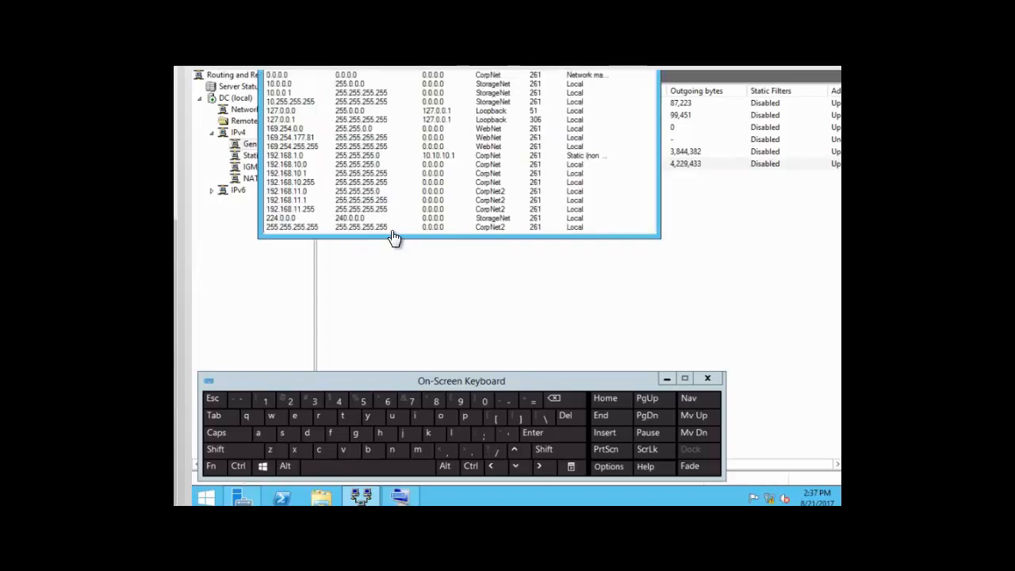